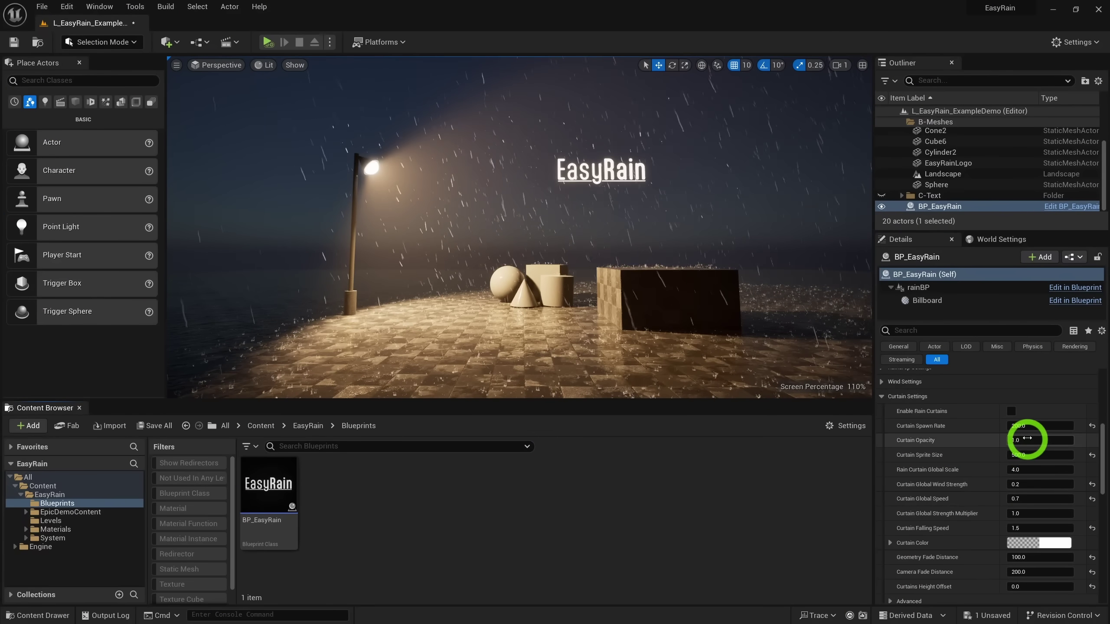
Tick Enable Rain Curtains in BP_EasyRain's Curtain Settings
left_click(1014, 413)
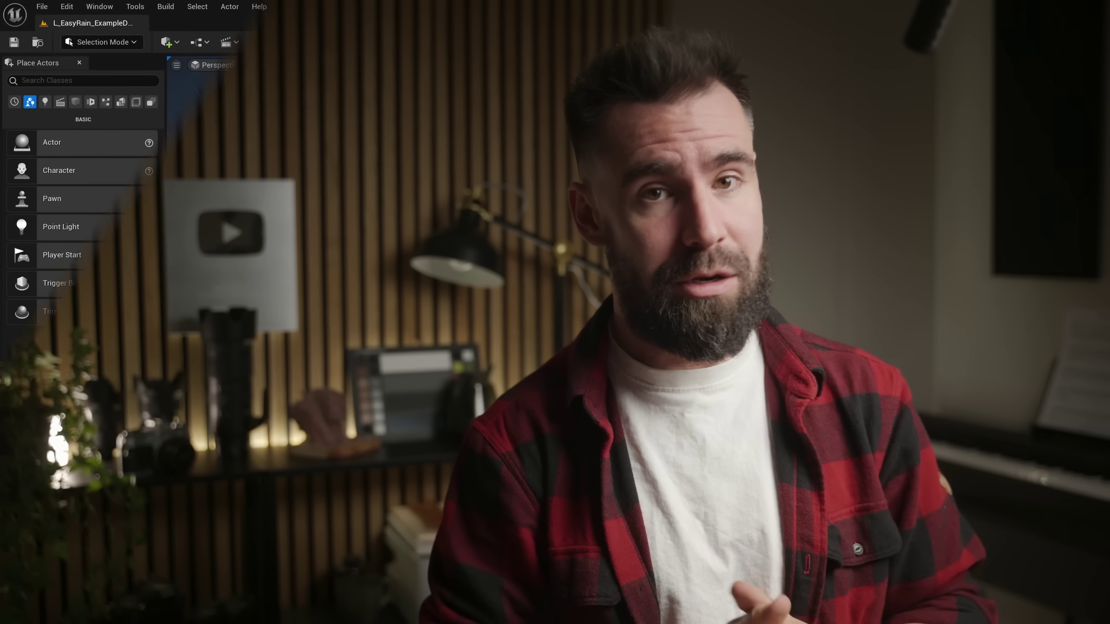
Open EasyRain Materials > Functions, nudge puddle coverage up, and select M_MS_Default_Material in MSPresets
left_click(79, 471)
left_click(423, 568)
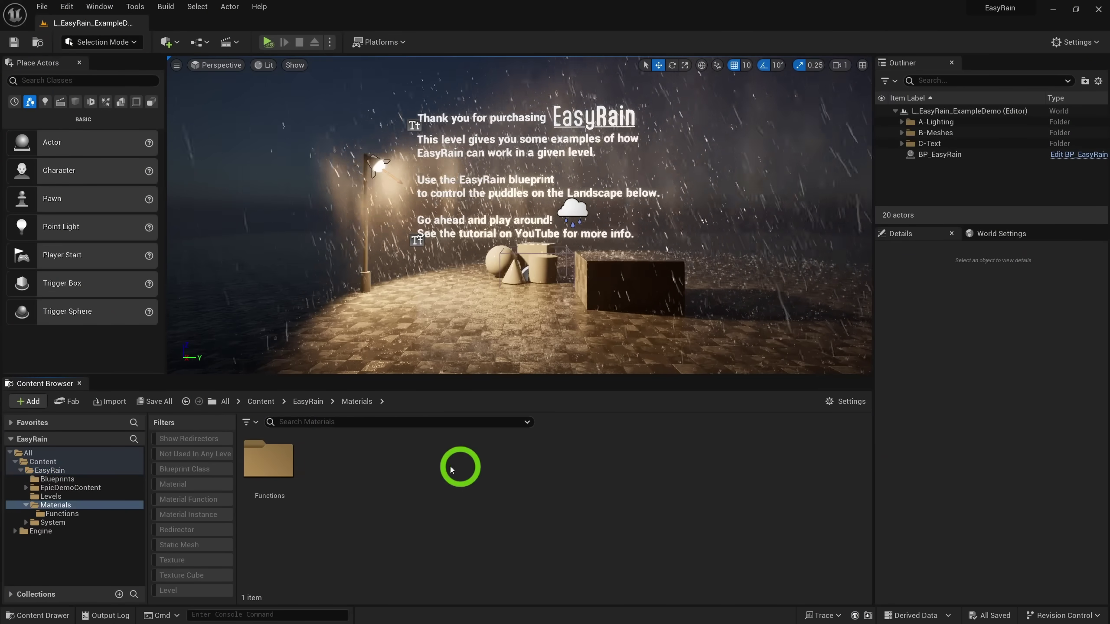
double_click(247, 462)
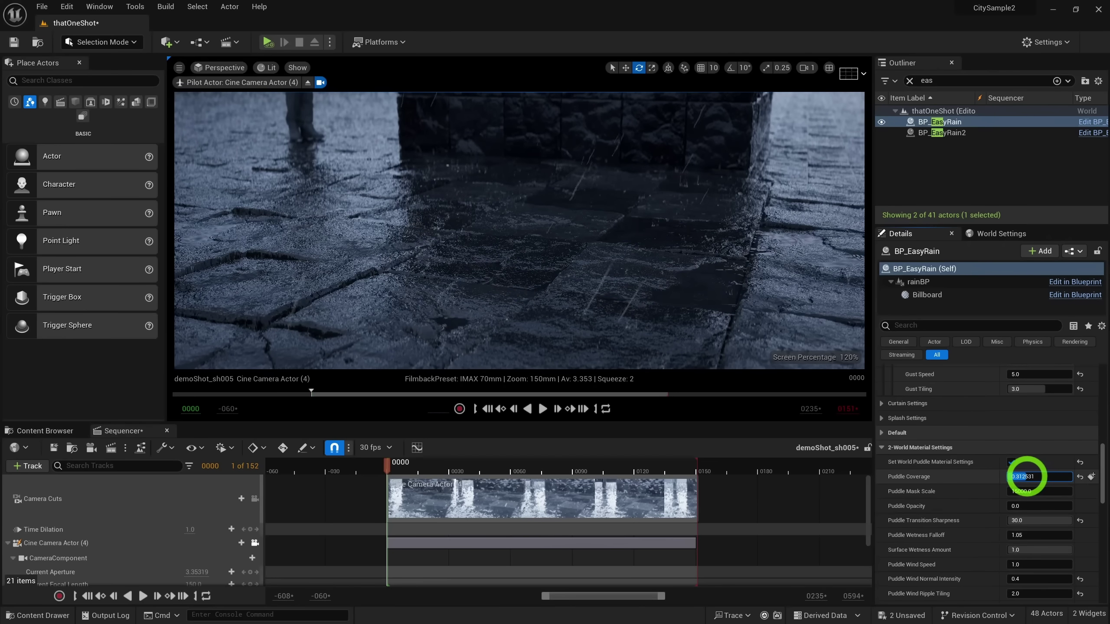
mouse_move(1026, 477)
left_mouse_down()
mouse_move(1050, 475)
mouse_move(1034, 475)
left_mouse_up()
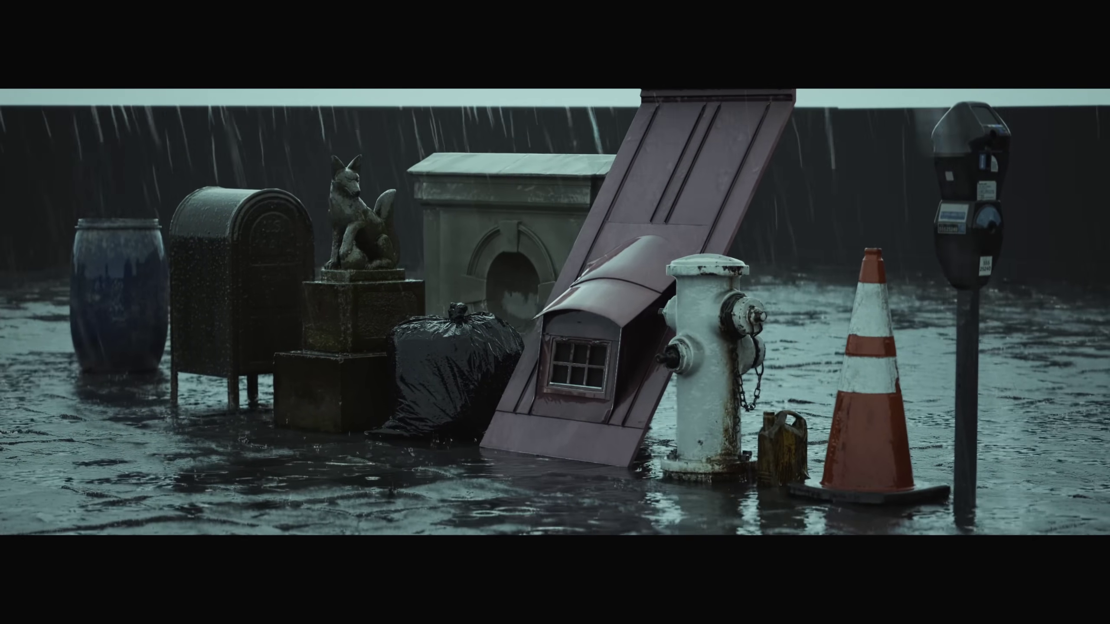
left_click(370, 523)
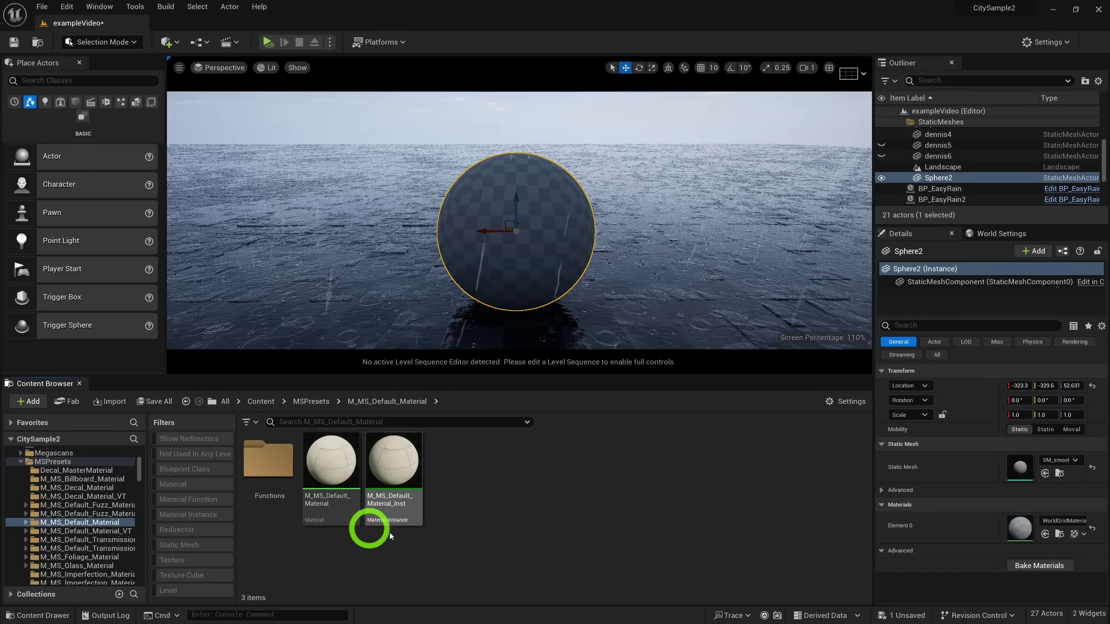
Open M_MS_Default_Material and place MF_EasyRain_WaterDroplets beside the material output node
double_click(337, 466)
left_click(306, 556)
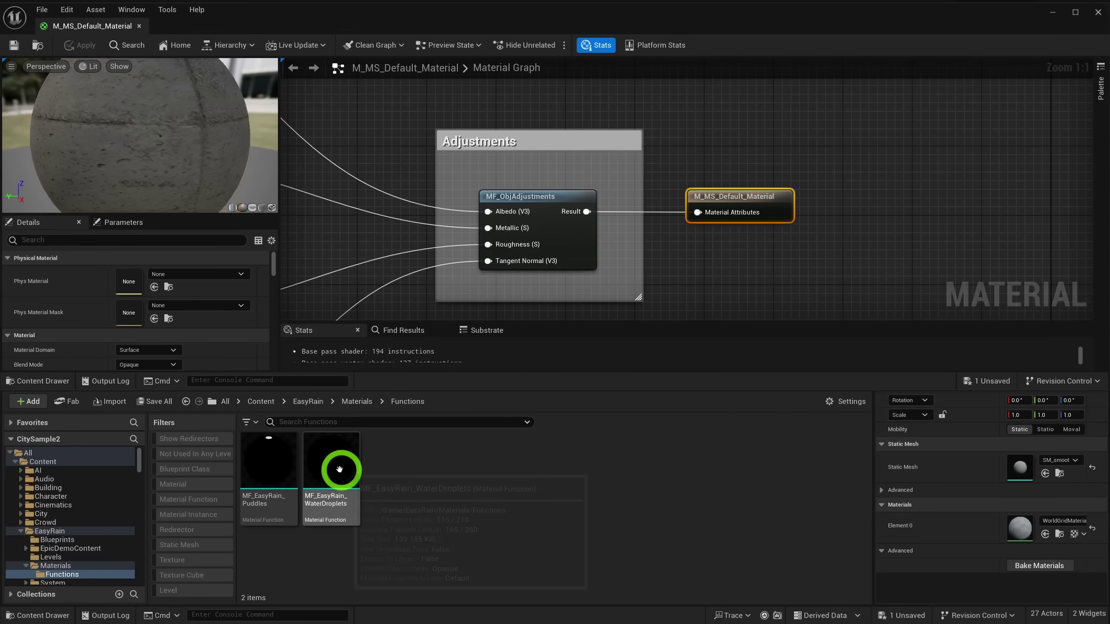
left_click_drag(340, 469, 605, 383)
left_click_drag(699, 262, 699, 262)
scroll(698, 262, "down", 1)
left_click_drag(623, 141, 811, 148)
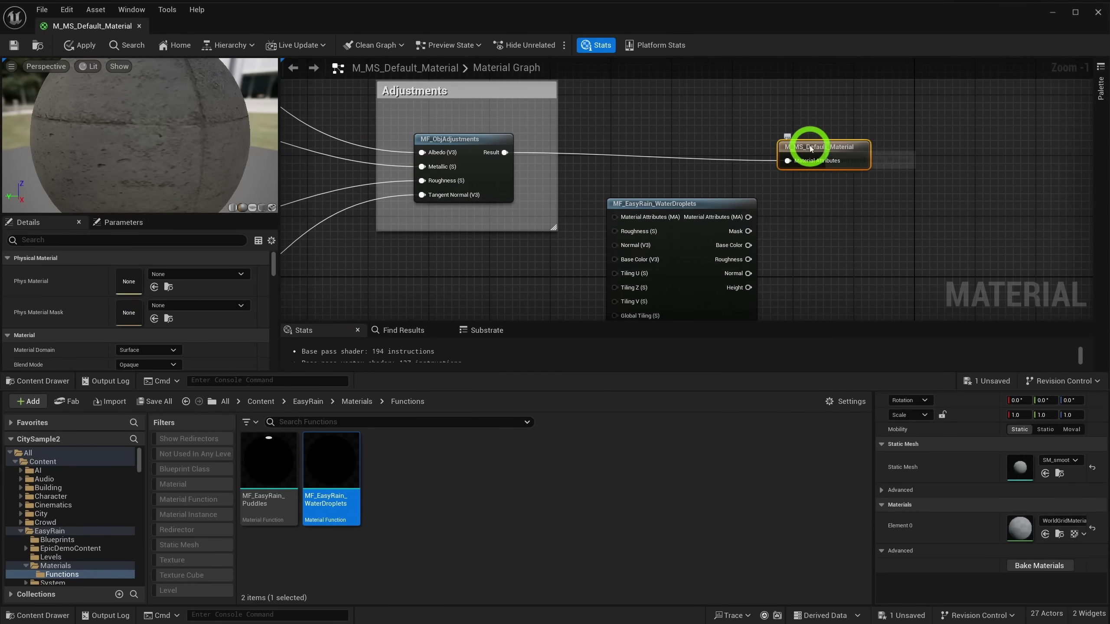
left_click_drag(714, 199, 636, 144)
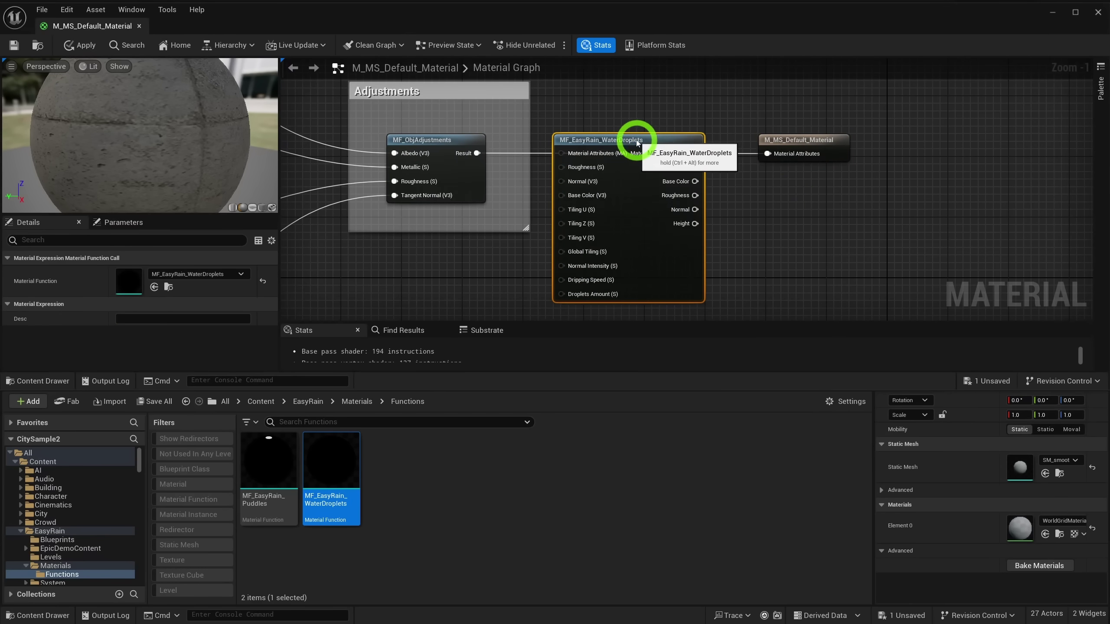
scroll(633, 175, "up", 1)
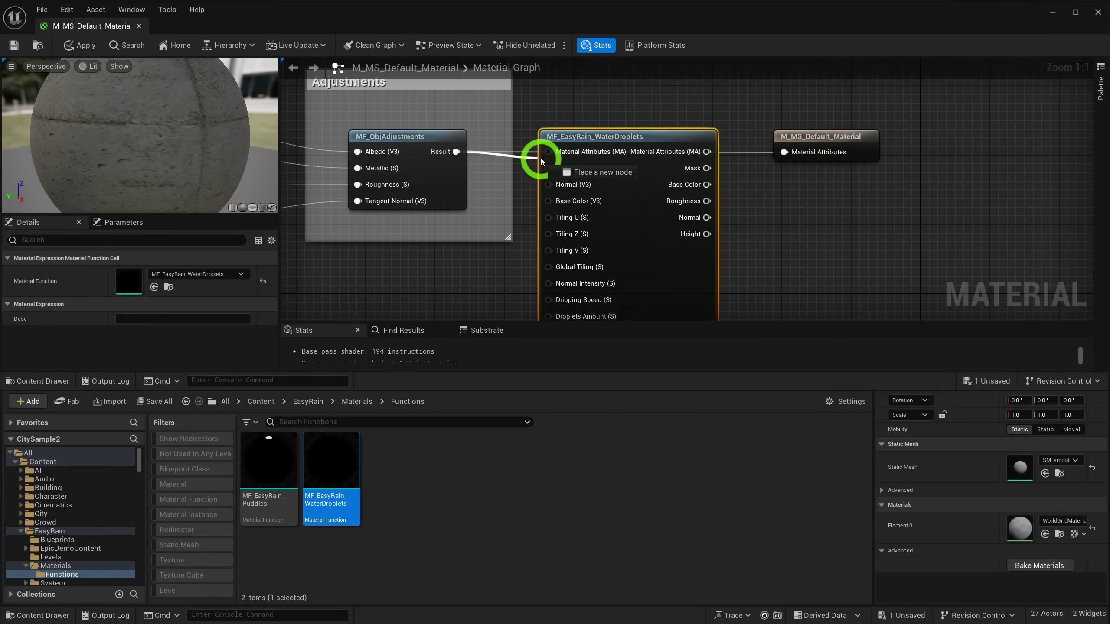
right_click_drag(765, 184, 658, 175)
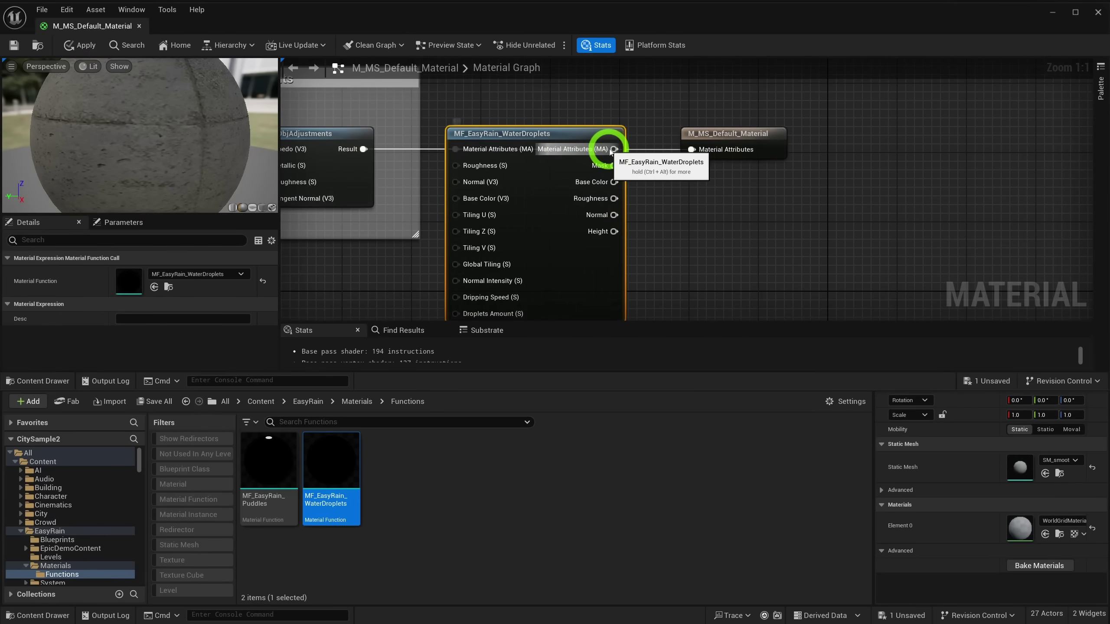
Add a BreakMaterialAttributes node off the droplets attributes and align it with the output node
left_click_drag(690, 151, 691, 152)
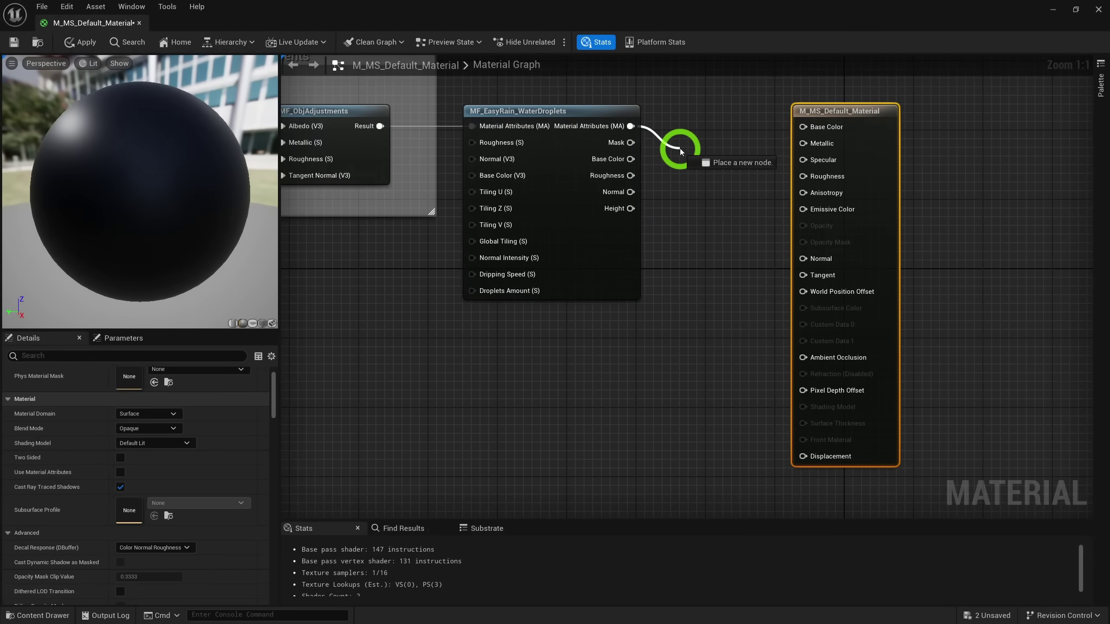
left_click_drag(681, 151, 684, 155)
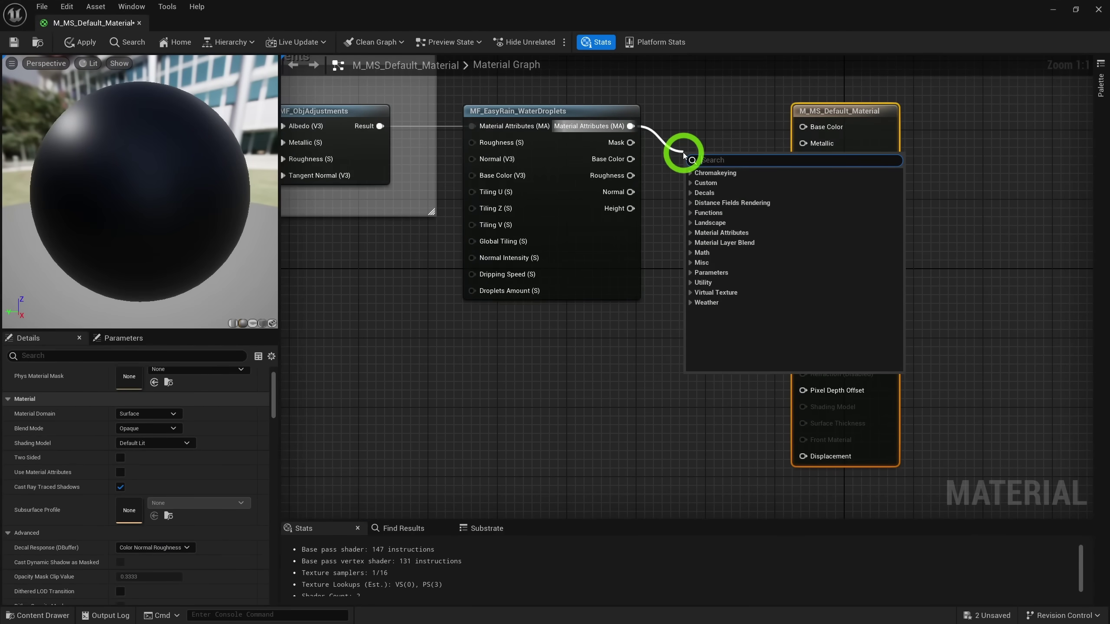
type("break")
key("Return")
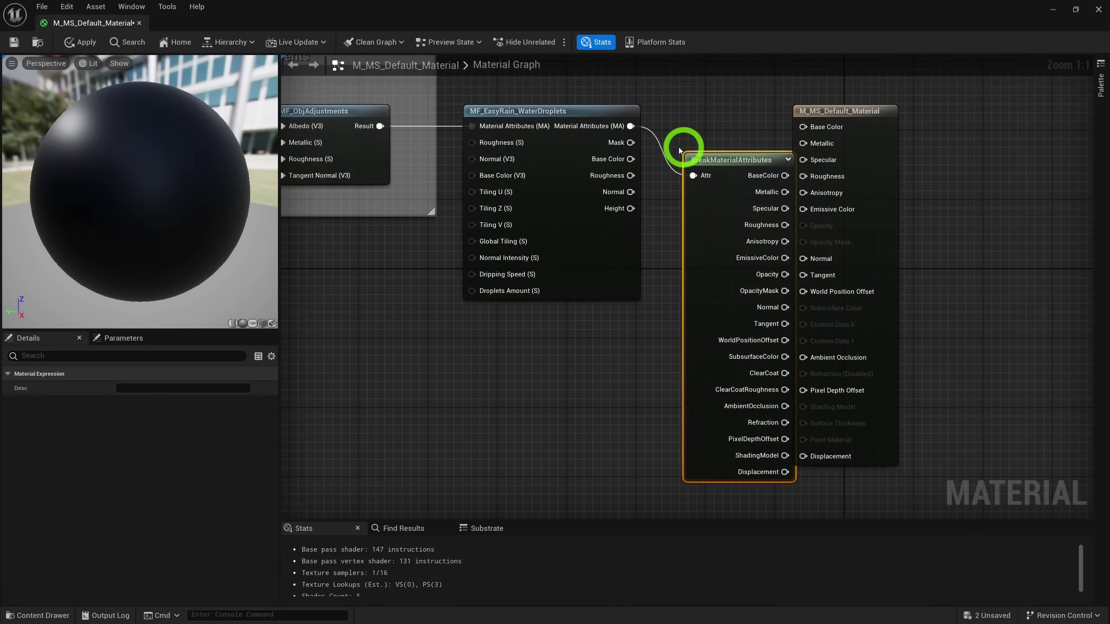
right_click_drag(923, 183, 805, 225)
left_click(778, 164)
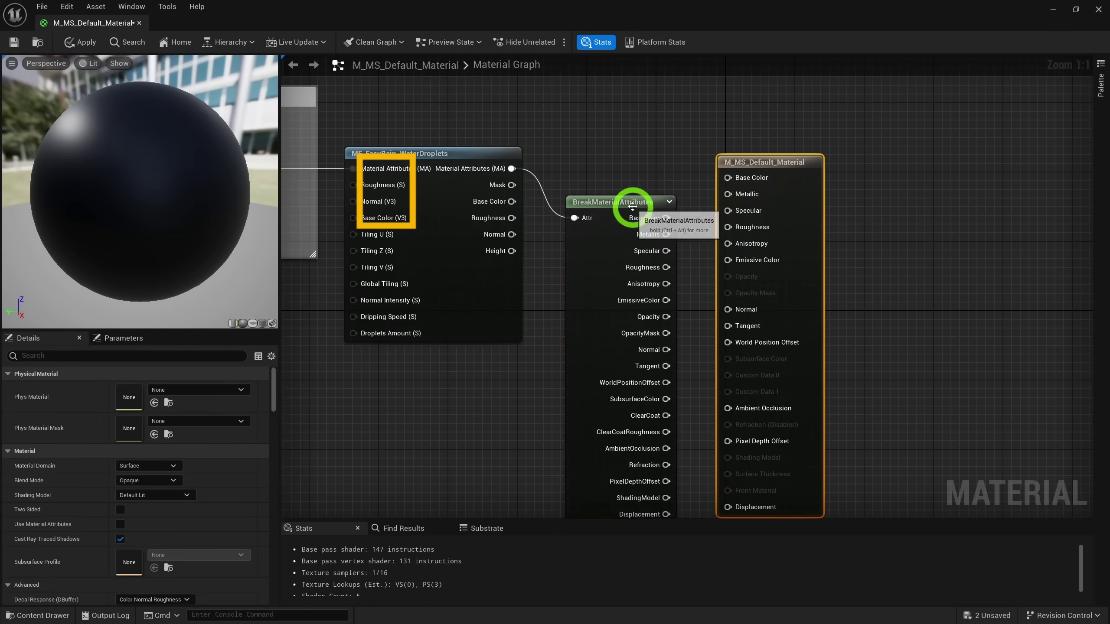
left_click_drag(632, 207, 621, 158)
left_click(774, 154)
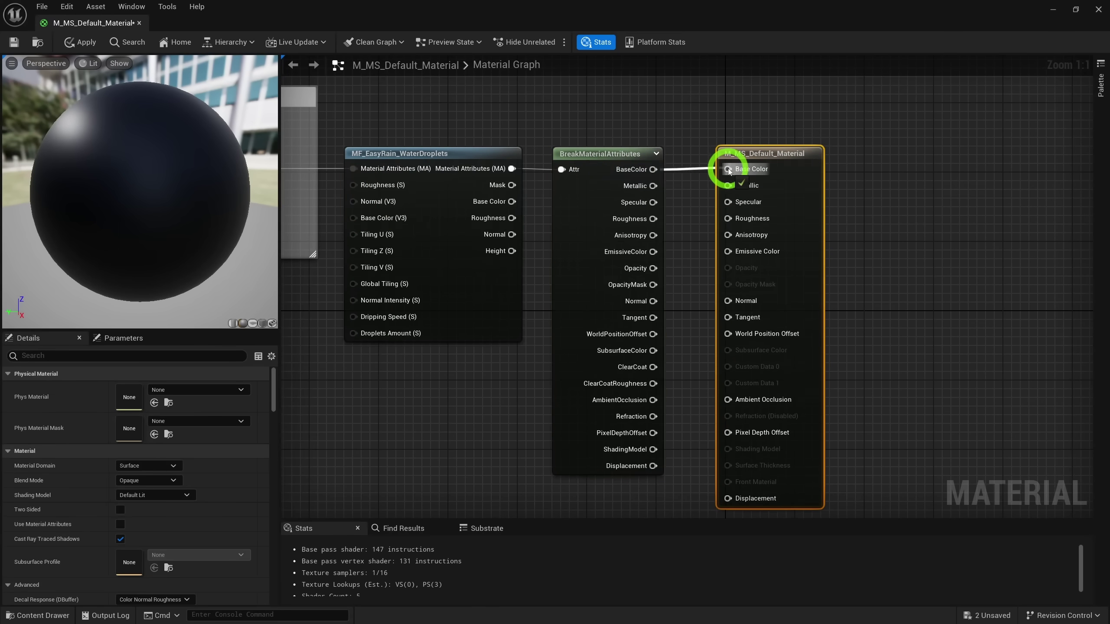
Connect BaseColor, Roughness and Normal from BreakMaterialAttributes to the material output
left_click_drag(728, 172, 729, 171)
left_click_drag(653, 219, 729, 219)
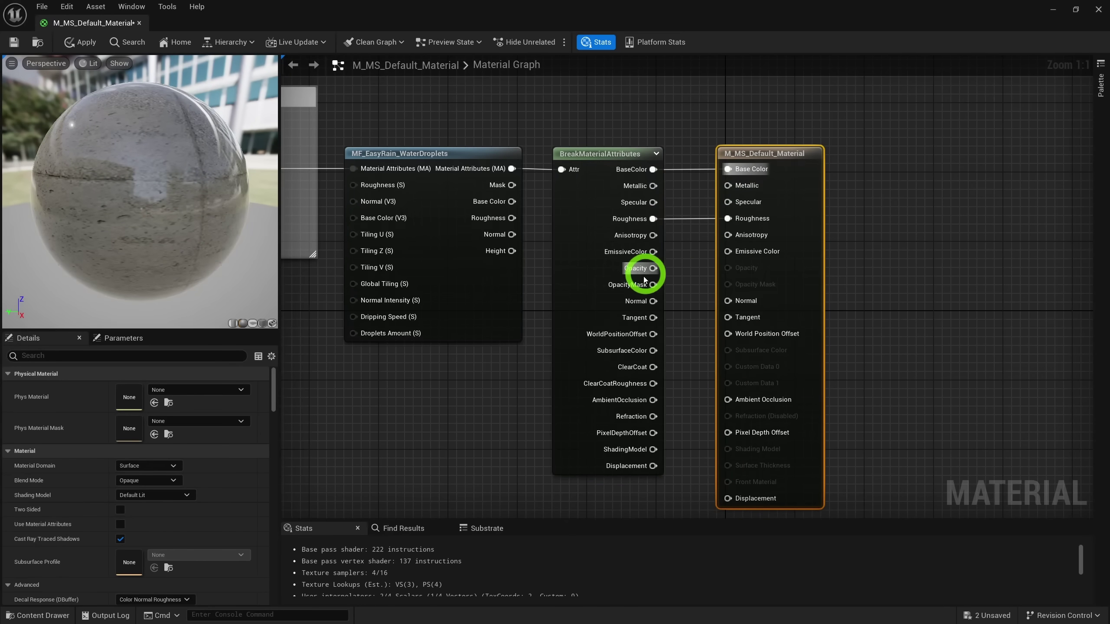
left_click_drag(724, 306, 727, 301)
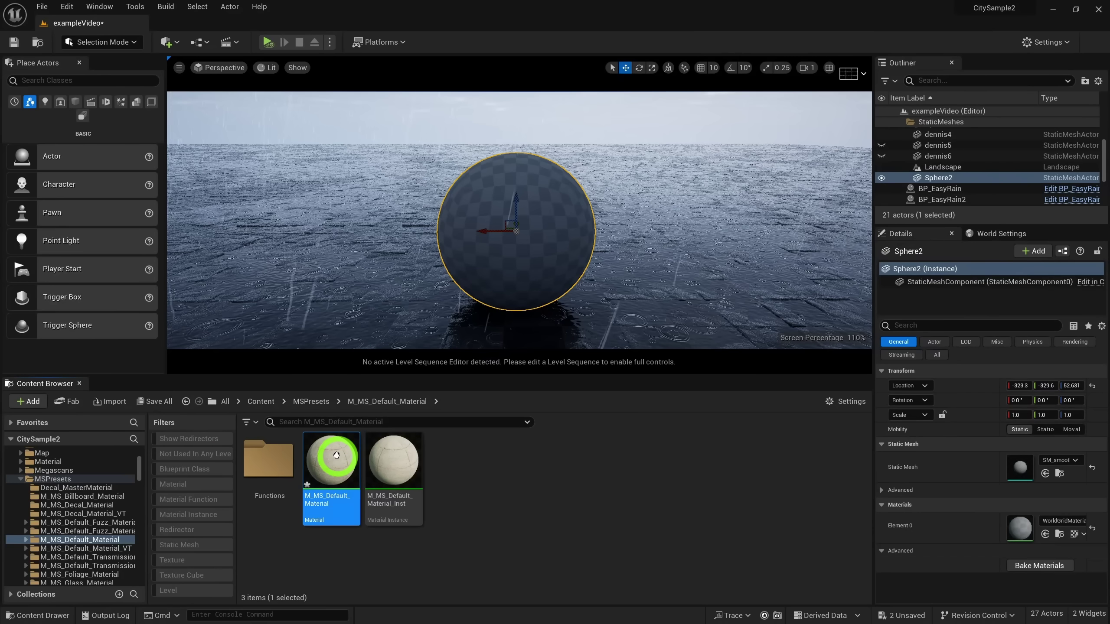
right_click(323, 457)
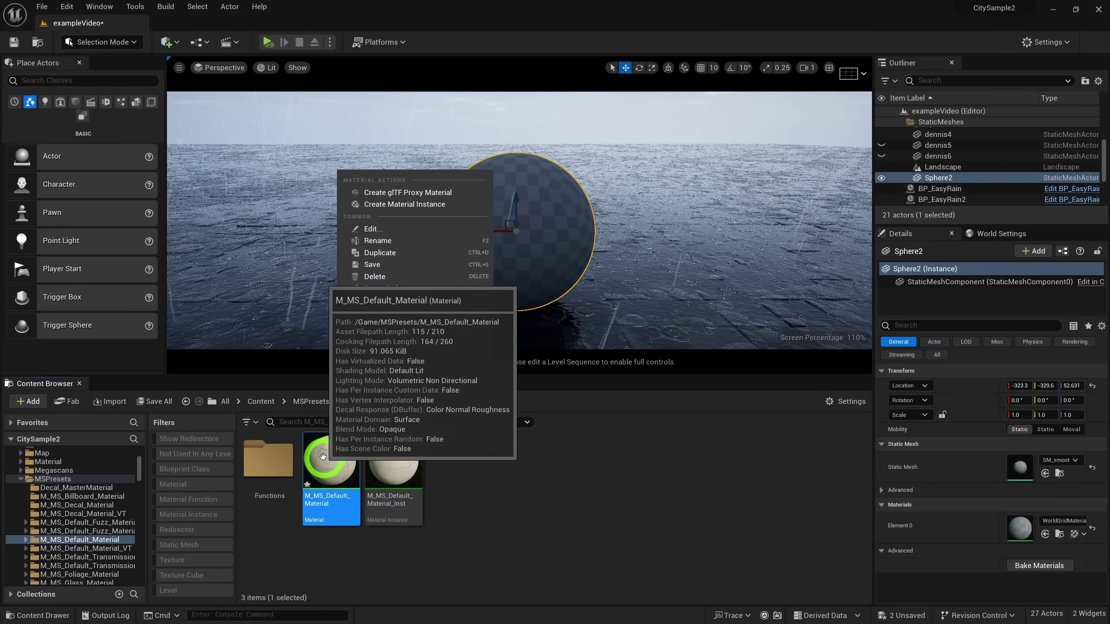
Create a material instance of M_MS_Default_Material, open it and enable Droplets/Leaks
left_click(416, 204)
double_click(437, 509)
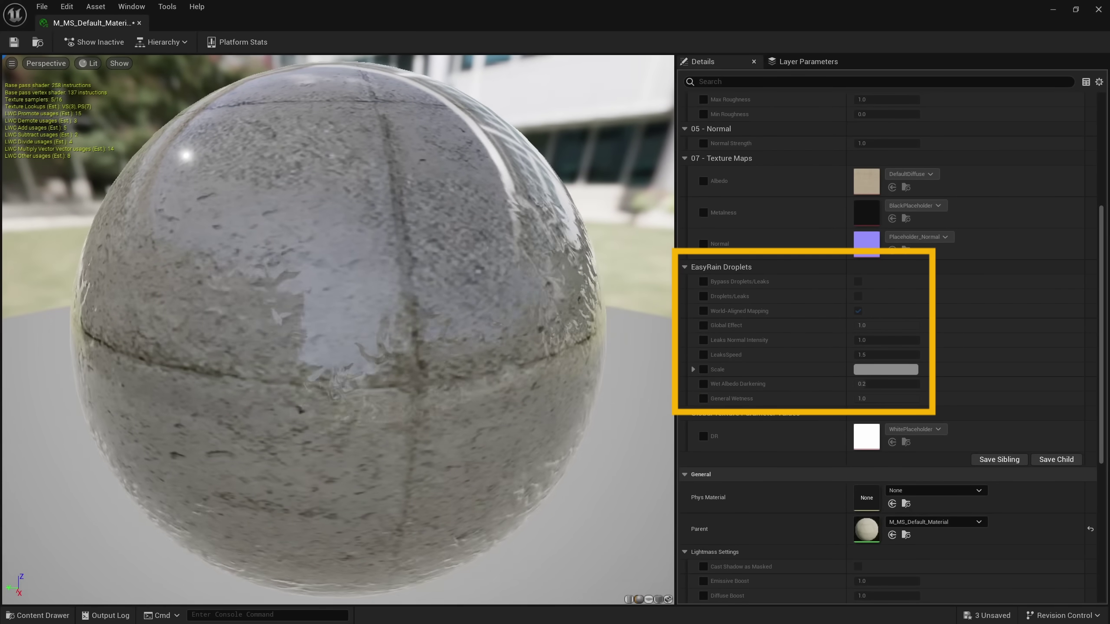
left_click(702, 293)
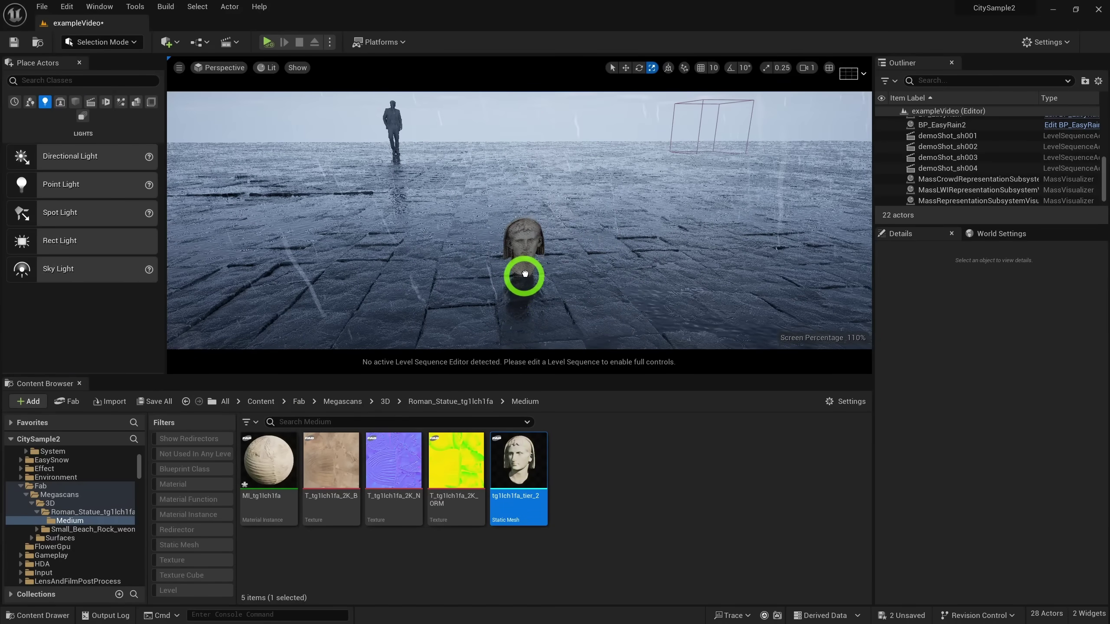
Focus on the statue, open M_MS_Base, and attempt adding the water droplets function
left_click(525, 274)
key("f")
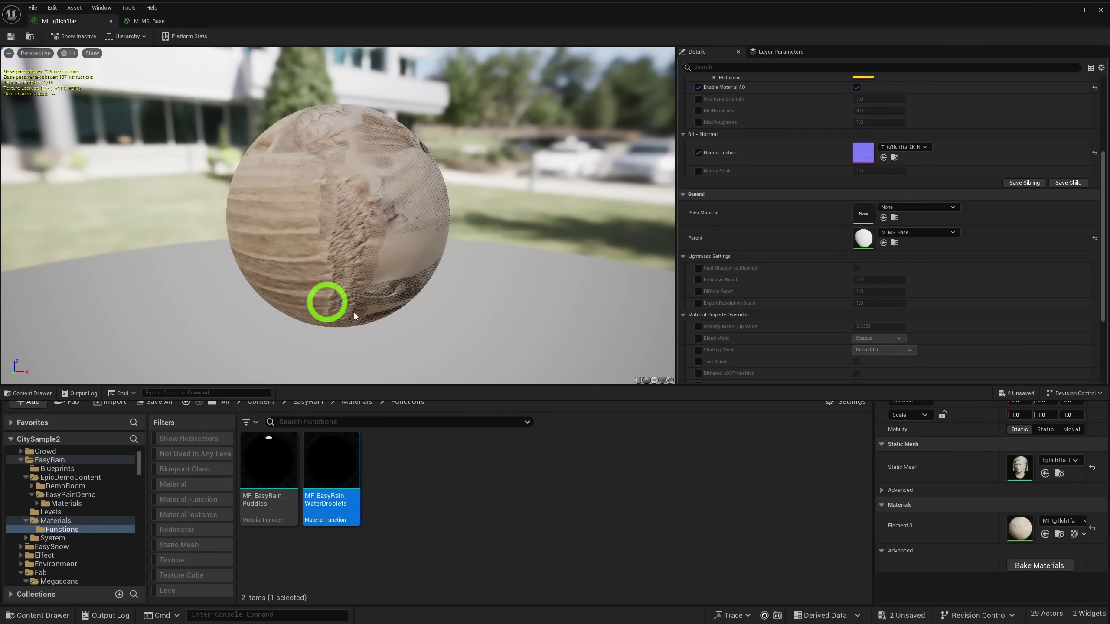
double_click(864, 238)
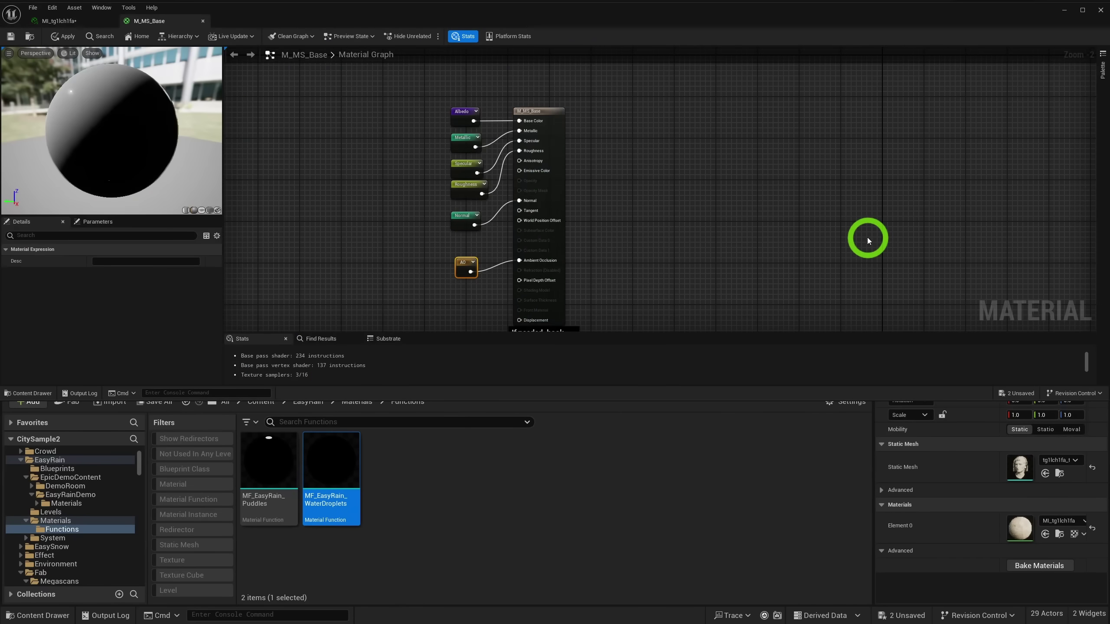
left_click_drag(335, 464, 329, 216)
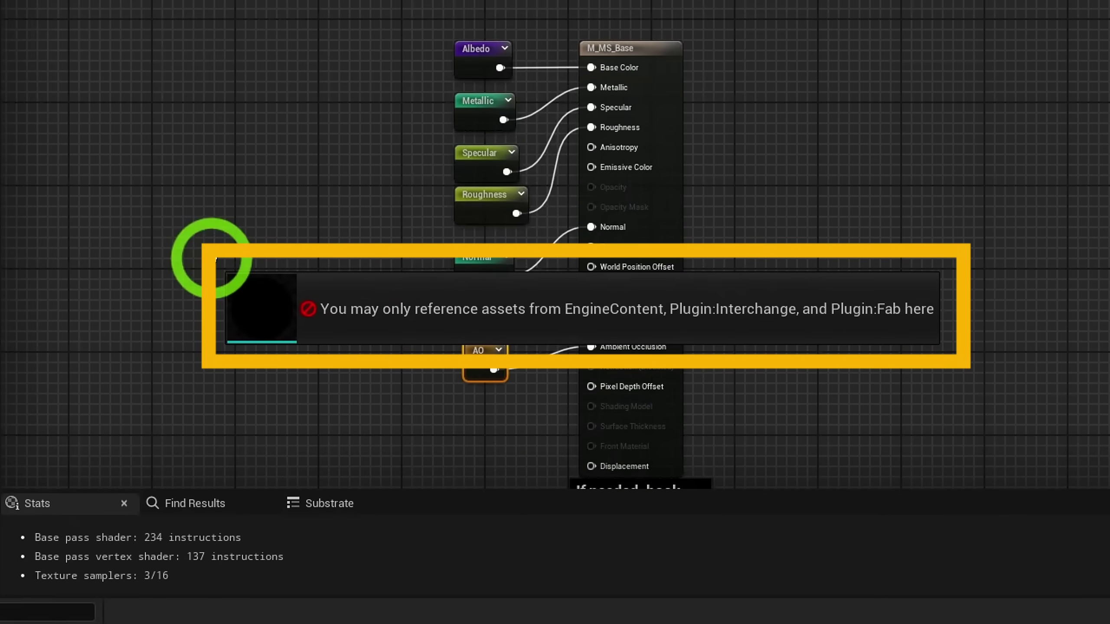
left_click_drag(214, 259, 330, 459)
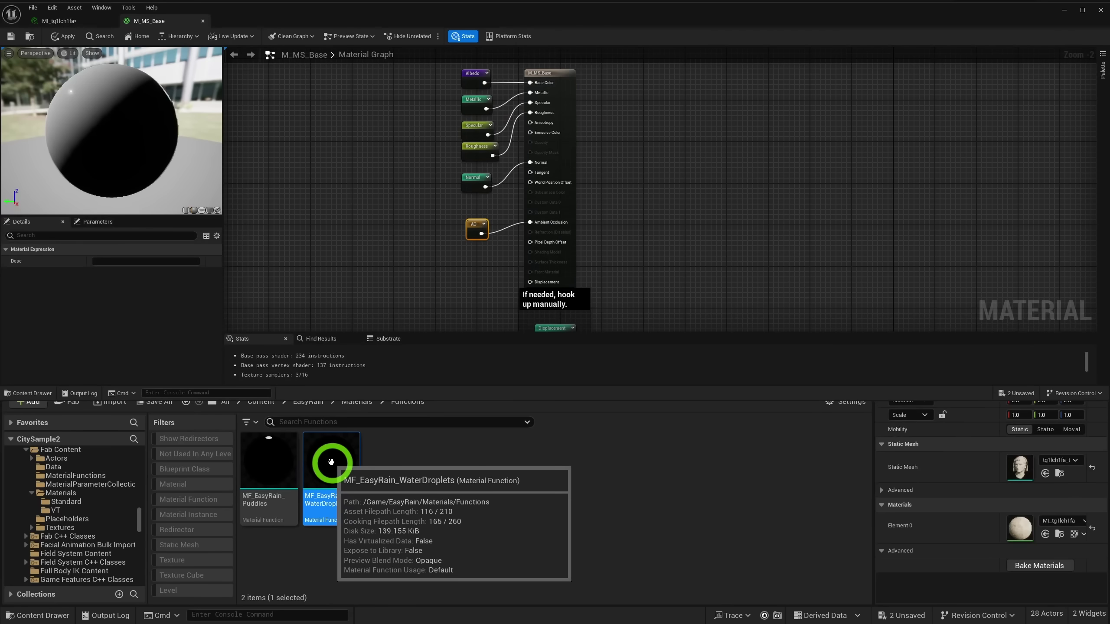
Duplicate the water droplets function as MF_EasyRain_WaterDroplets1 and move it into Fab Content
right_click(328, 460)
mouse_move(436, 297)
left_click(418, 260)
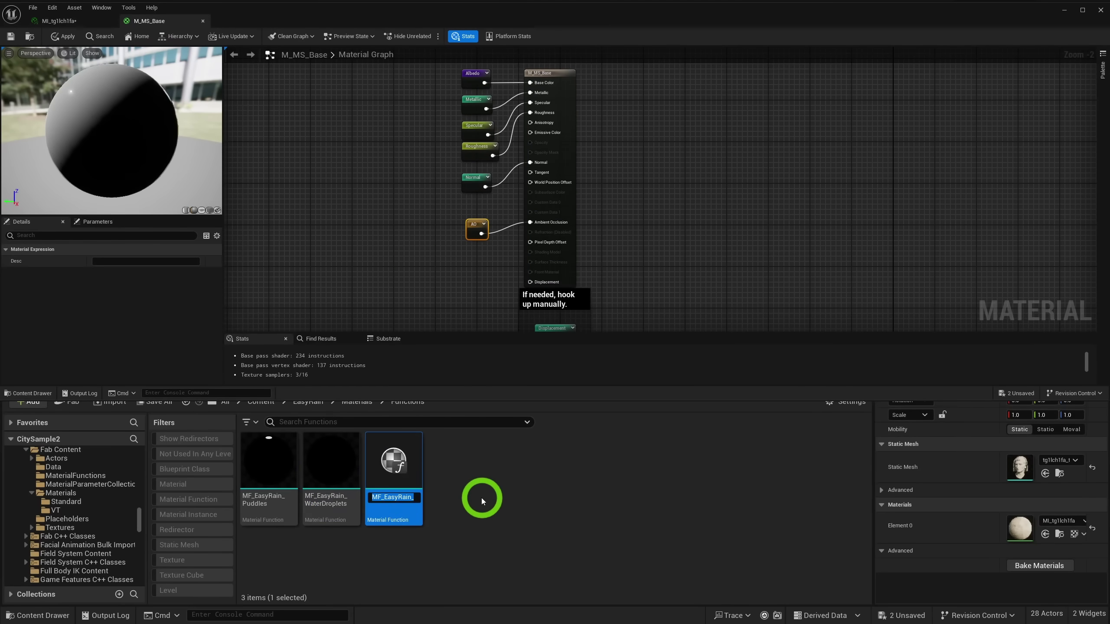
left_click(482, 498)
left_click_drag(395, 470, 77, 493)
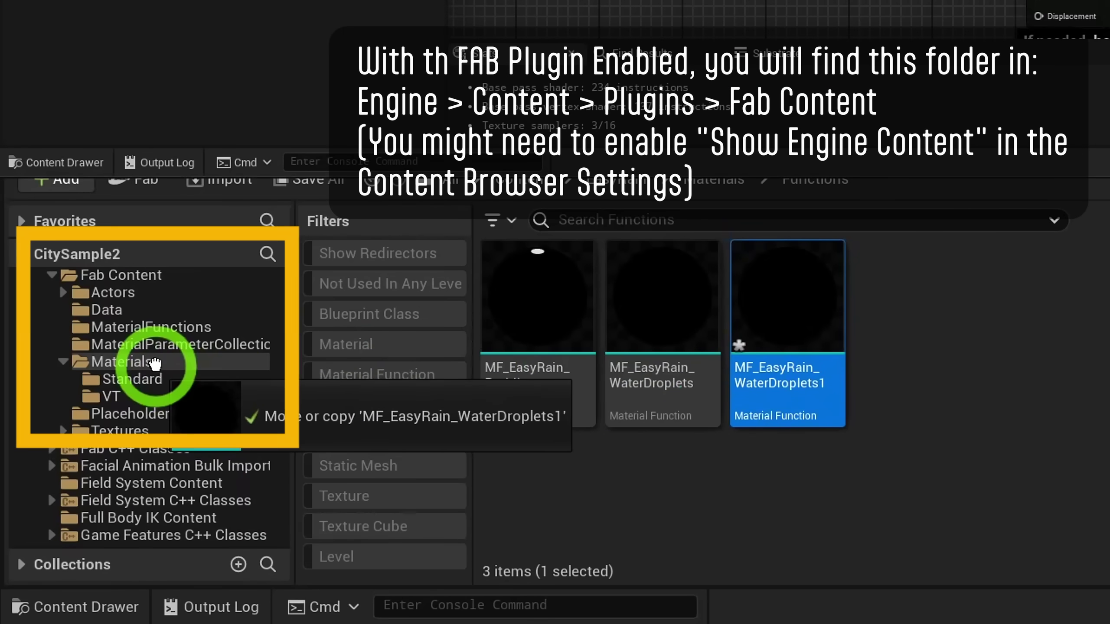
left_click_drag(155, 363, 155, 365)
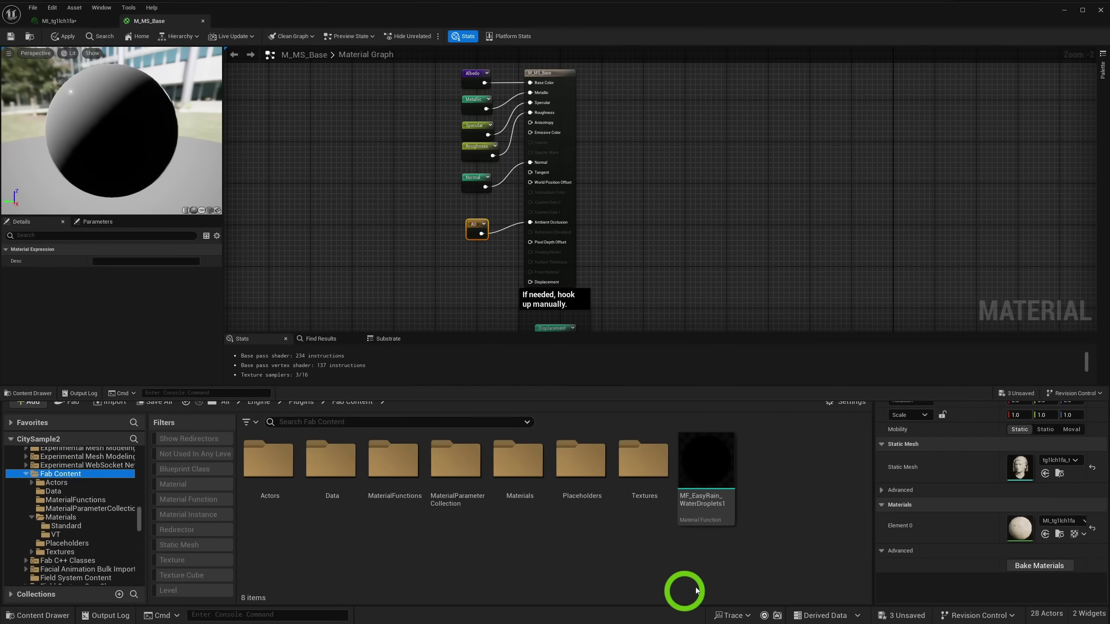
Add MF_EasyRain_WaterDroplets1 to the M_MS_Base graph and link its Normal to Normal
left_click_drag(717, 473, 363, 183)
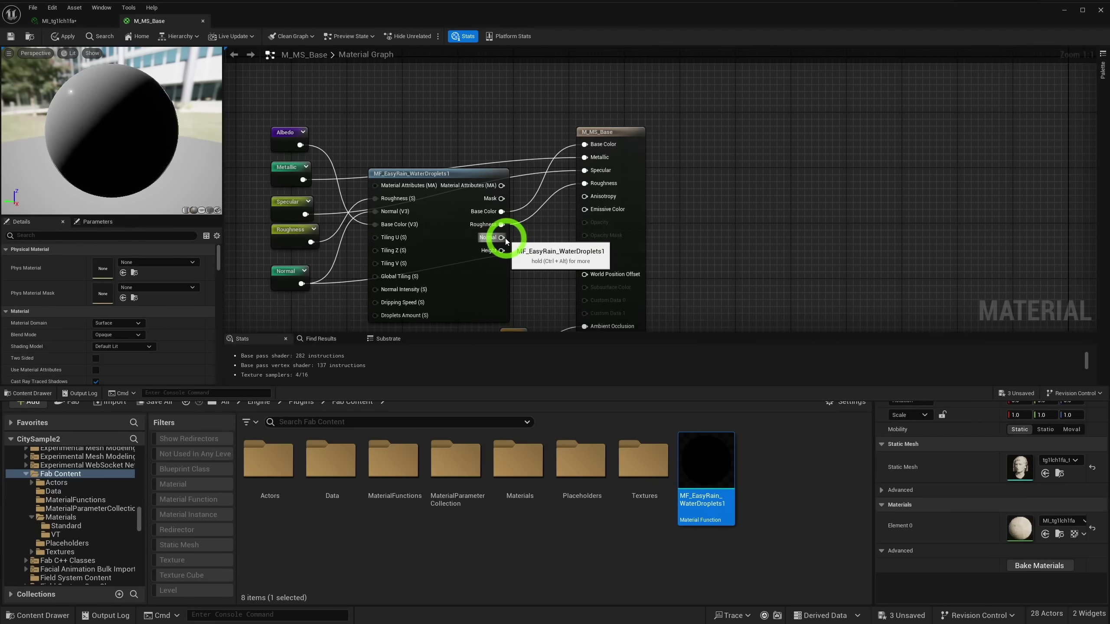
left_click_drag(587, 253, 586, 250)
scroll(707, 203, "down", 1)
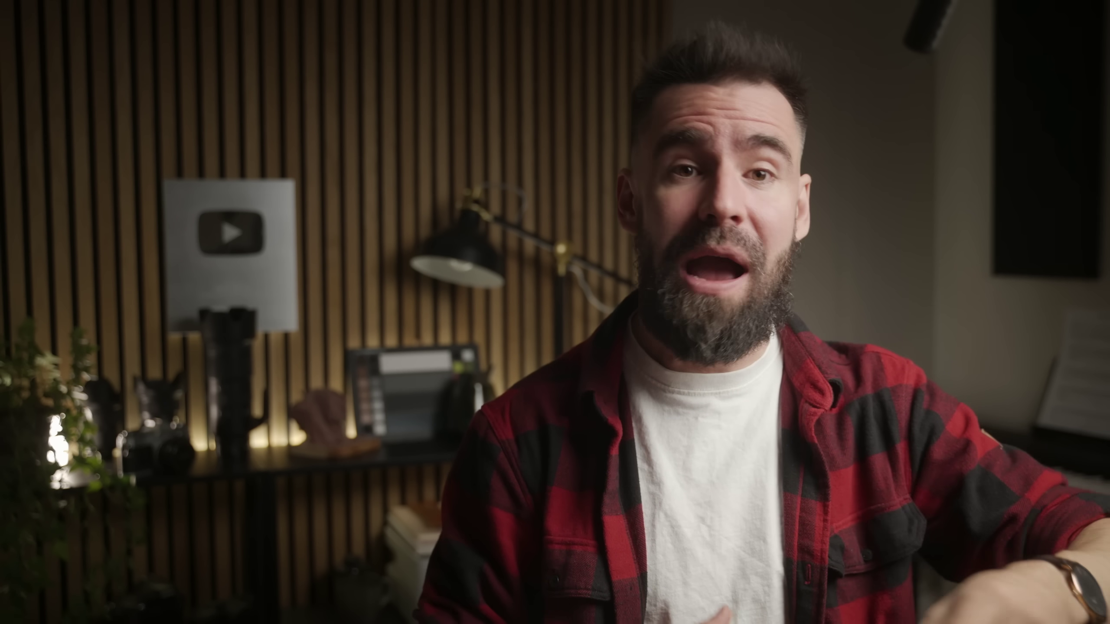
Add MF_EasyRain_Puddles to the landscape graph and feed MakeMaterialAttributes into its Material Attributes pin
left_click(292, 473)
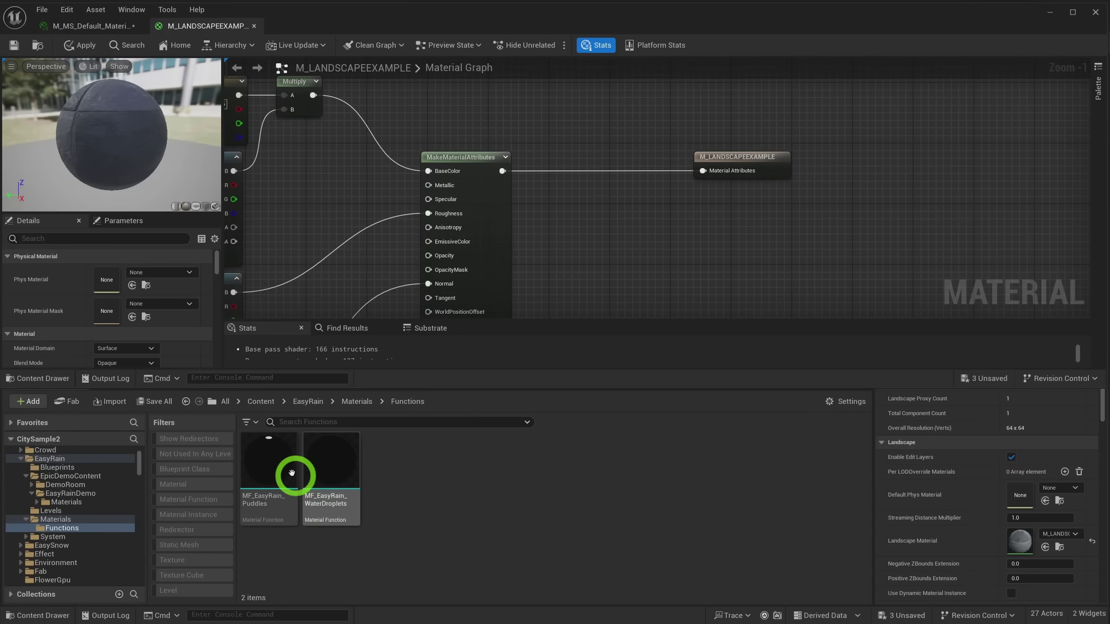
left_click_drag(262, 464, 584, 176)
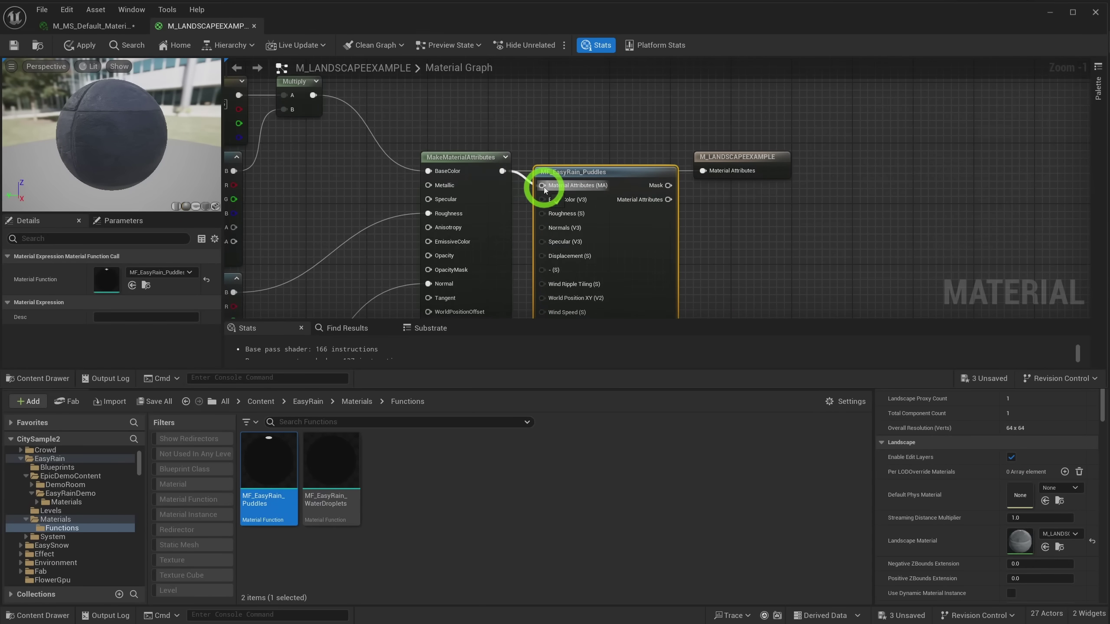
left_click(690, 194)
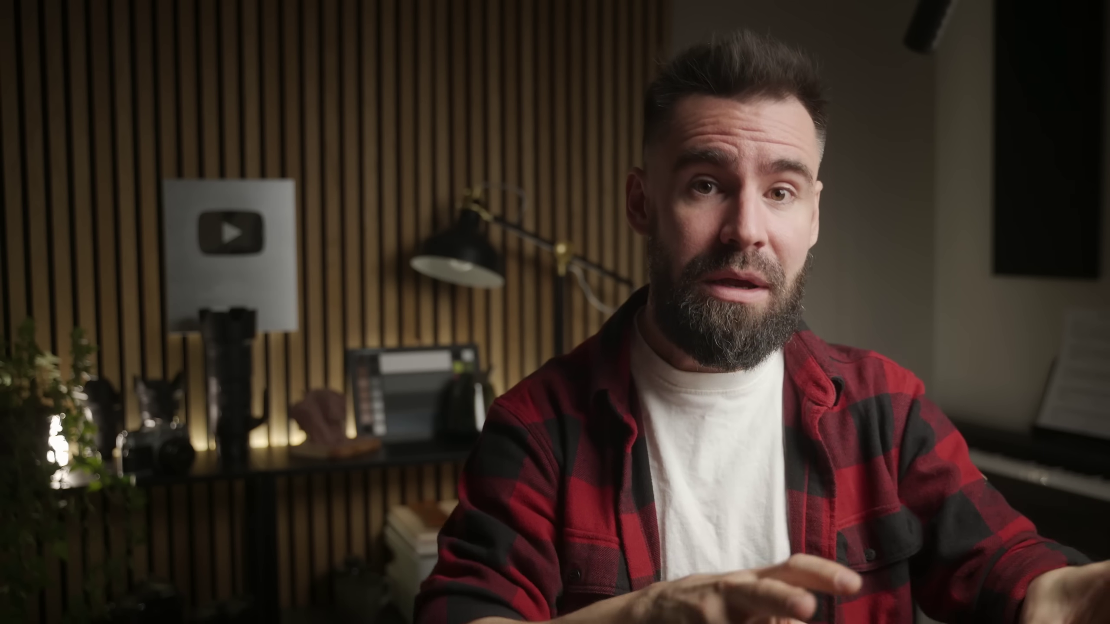
left_click(954, 162)
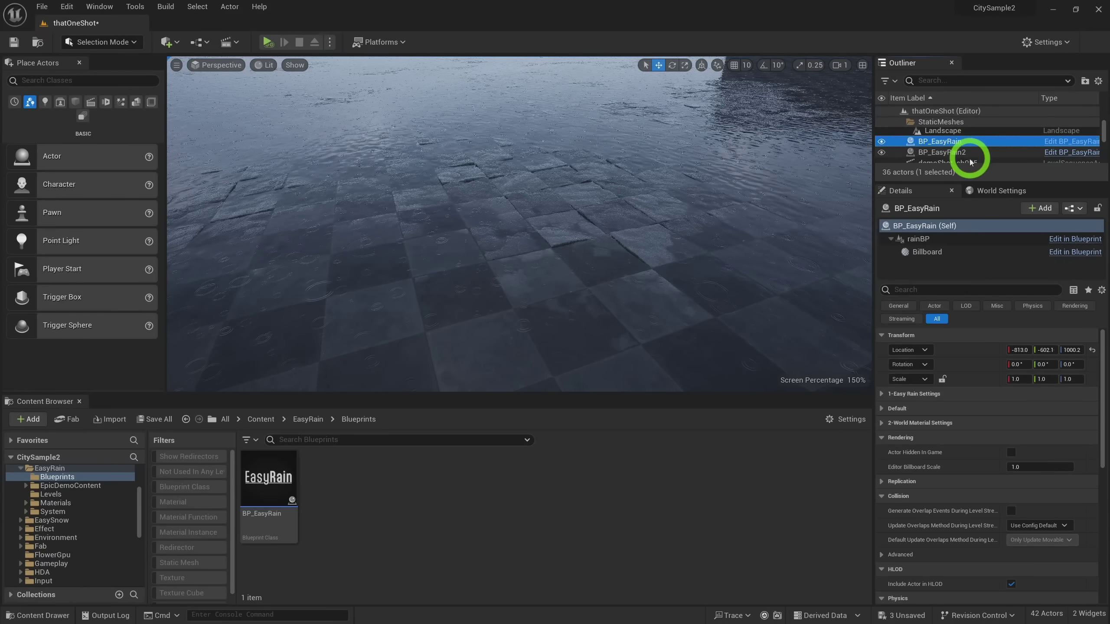
Enable Set World Puddle Material Settings with Puddle Coverage about 0.576, then open M_puddleRipples_Inst1
left_click(953, 424)
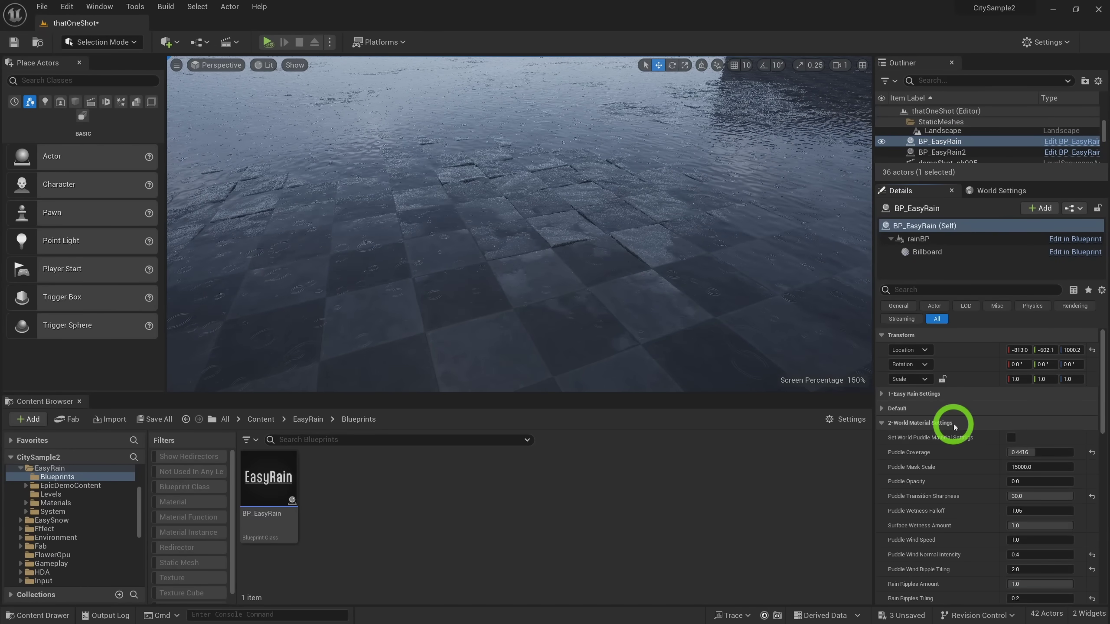
left_click(1011, 437)
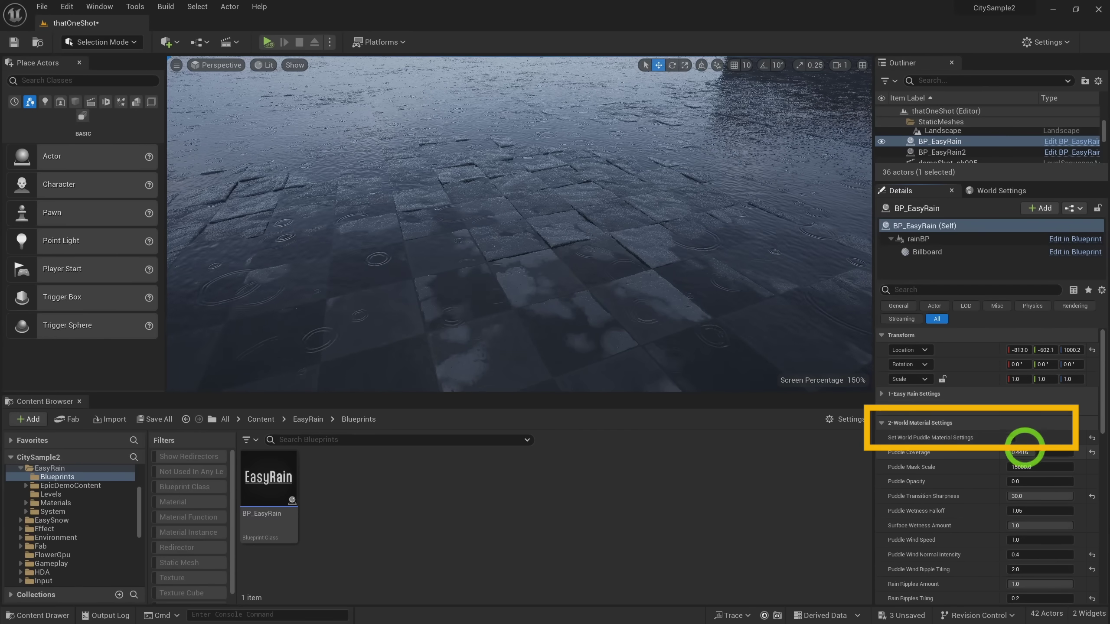
left_click_drag(1027, 452, 1016, 447)
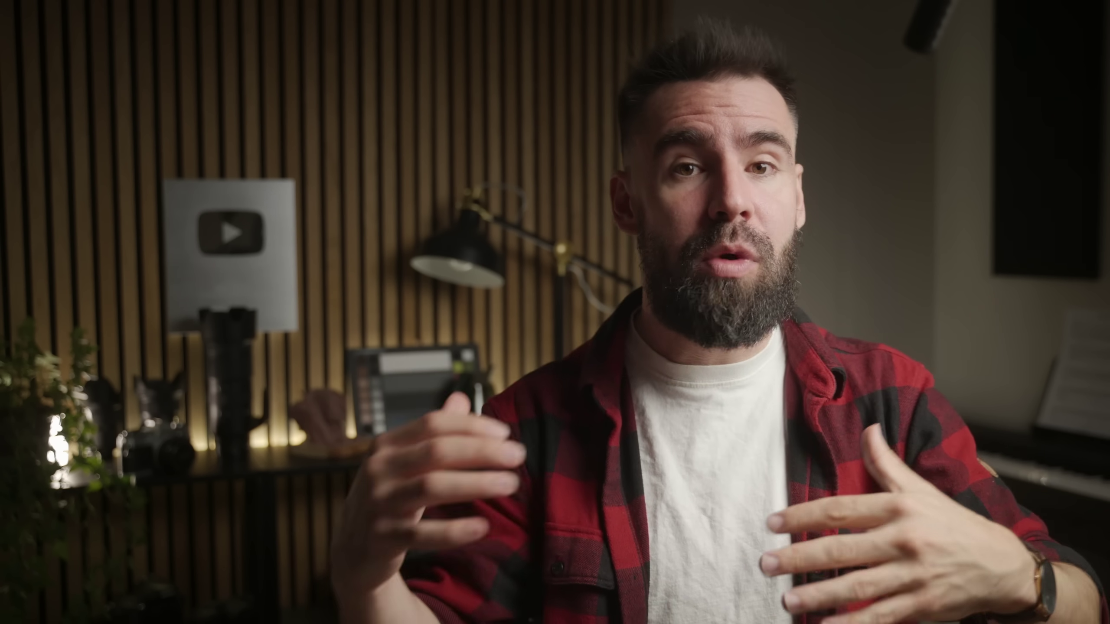
left_click(634, 486)
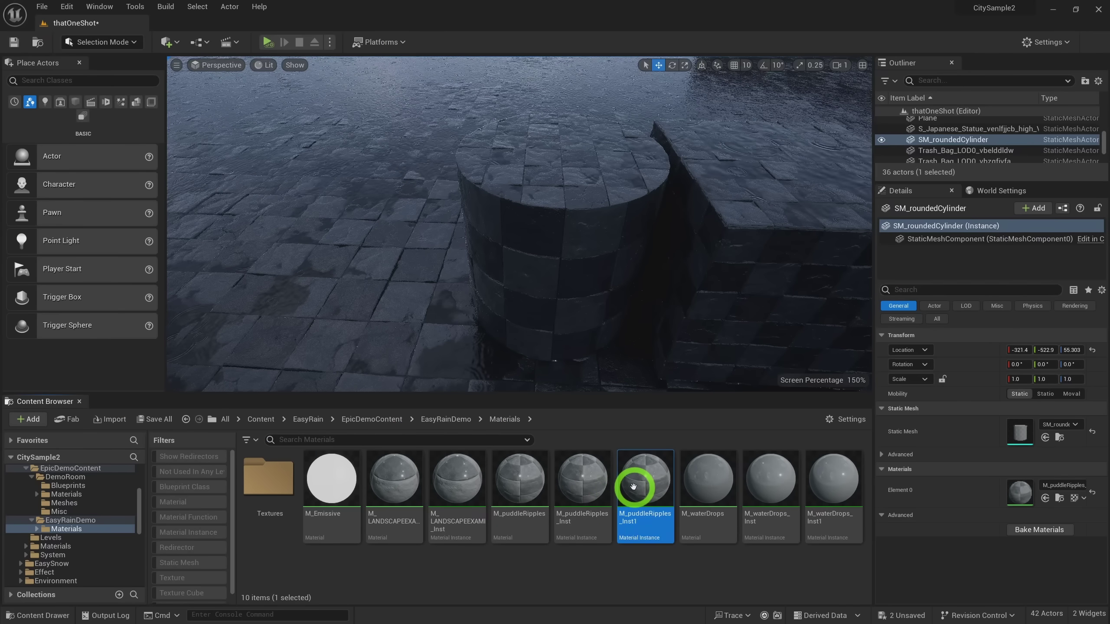
double_click(633, 486)
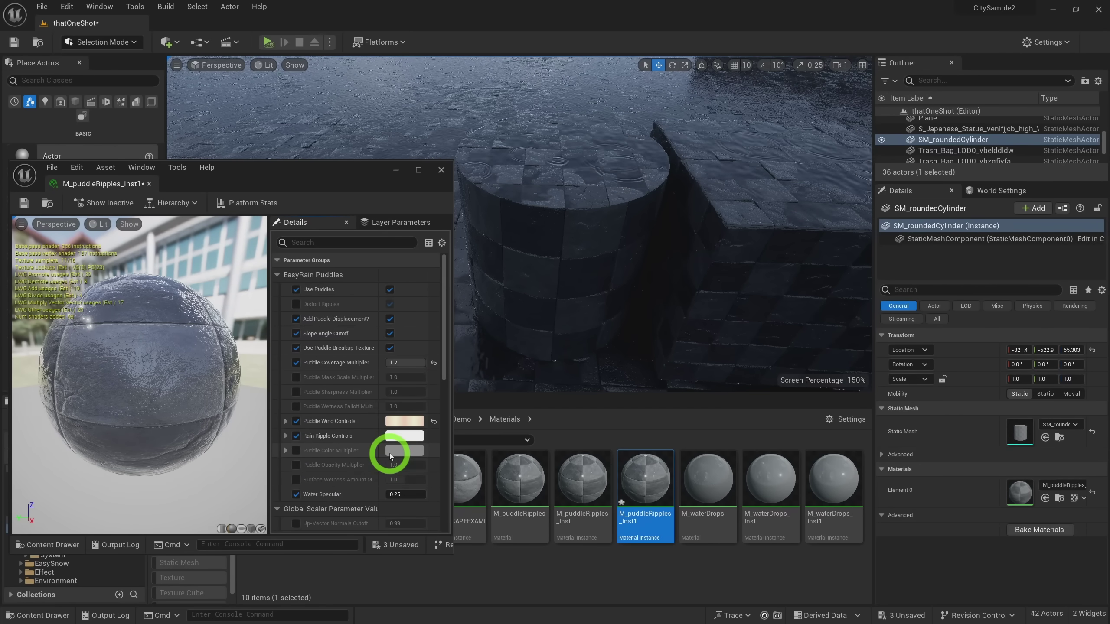
Lower M_puddleRipples_Inst1's Puddle Coverage Multiplier to 0.0
left_click_drag(412, 364, 413, 366)
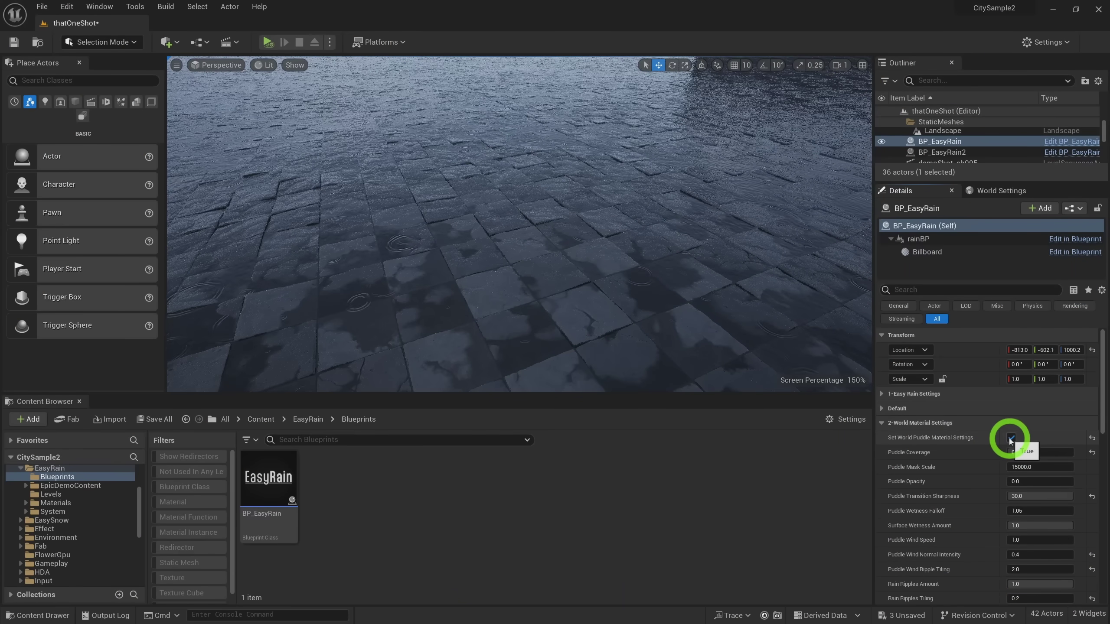
Turn off world puddle settings, reset puddle material settings, and lower Puddle Mask Scale to about 11352
left_click(1009, 438)
left_click(966, 409)
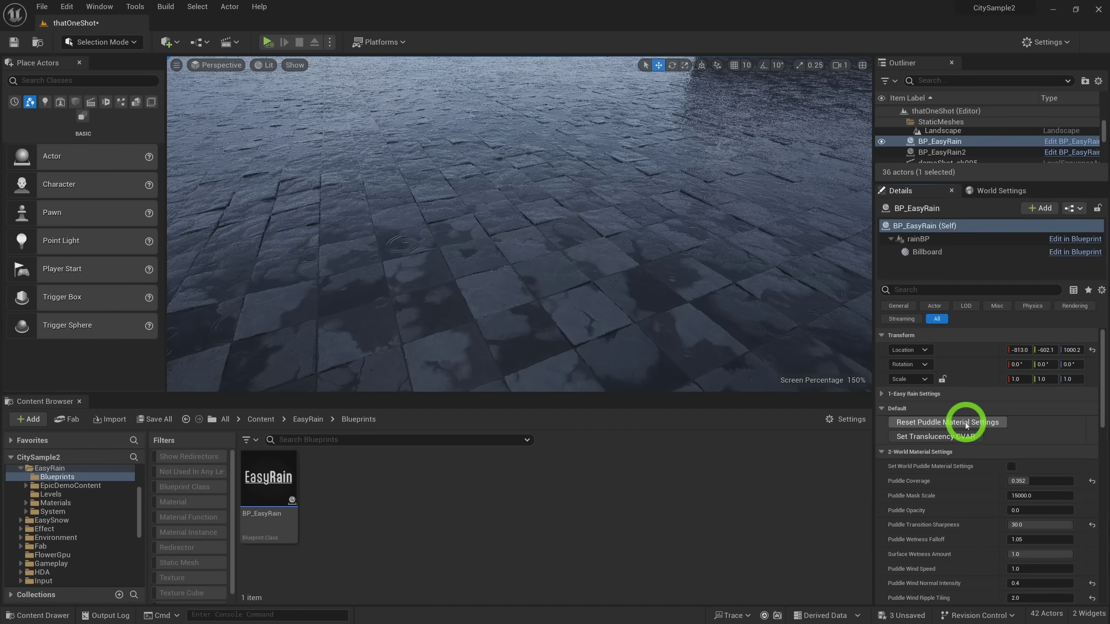
left_click(966, 426)
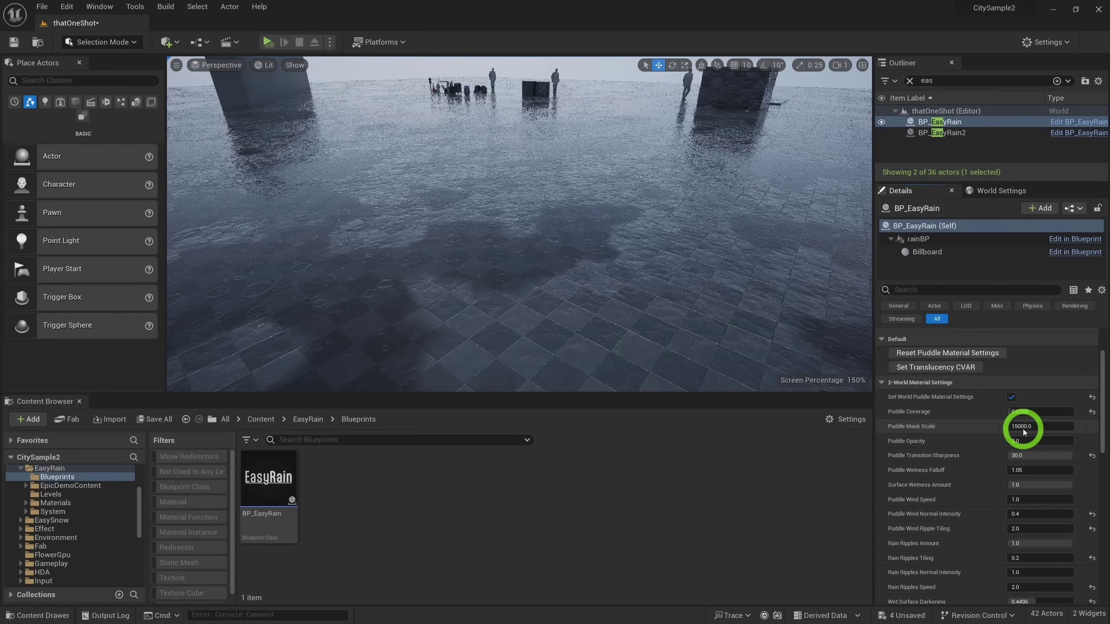
left_click_drag(1031, 426, 981, 423)
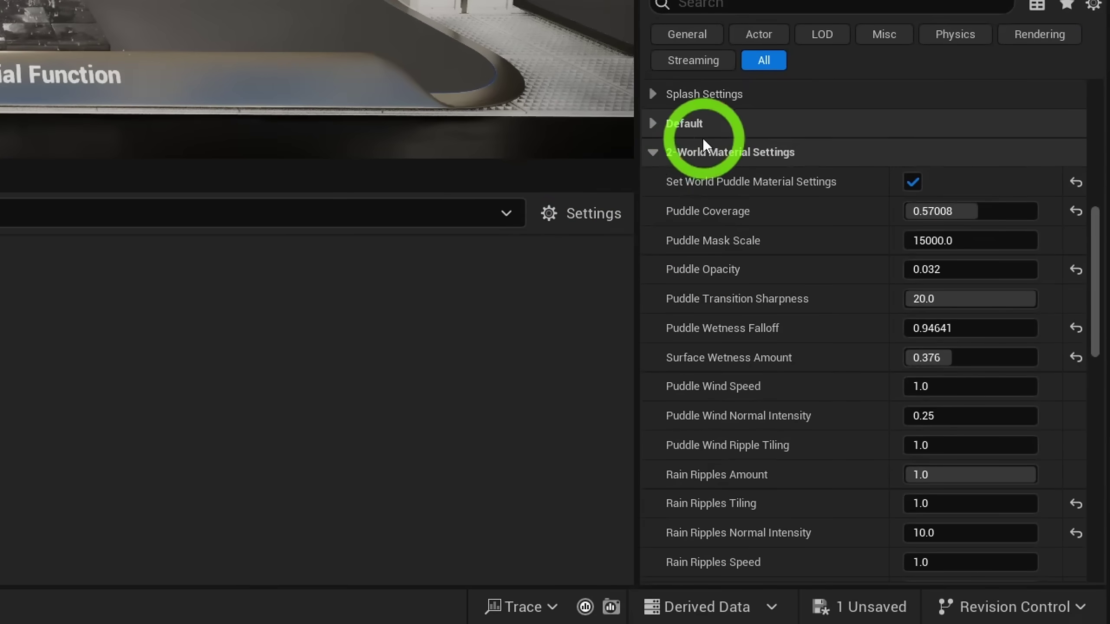
left_click(907, 374)
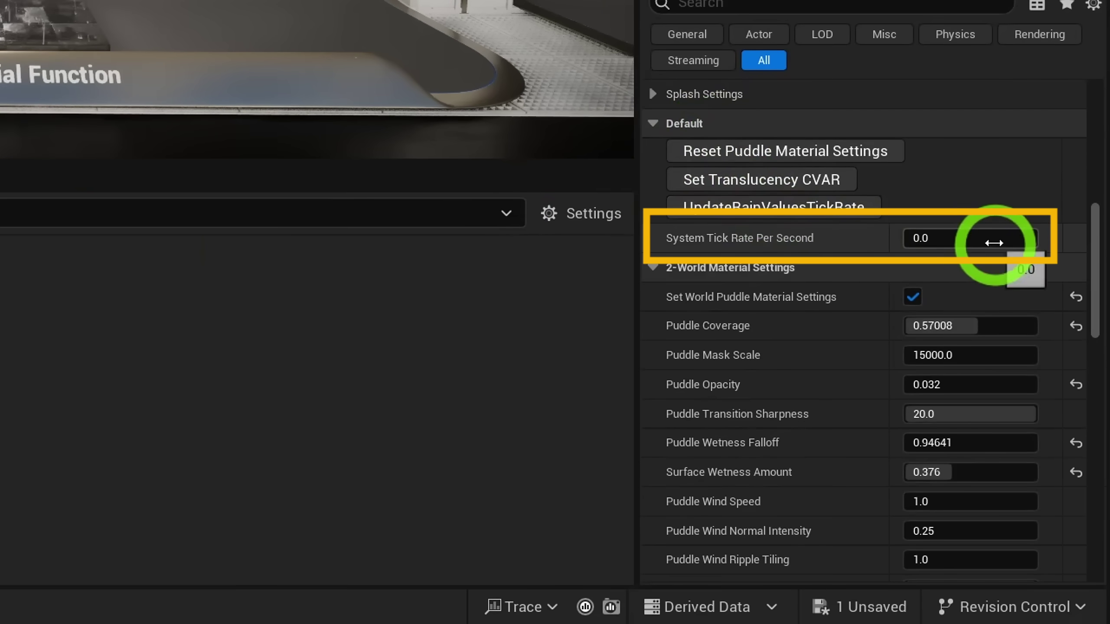